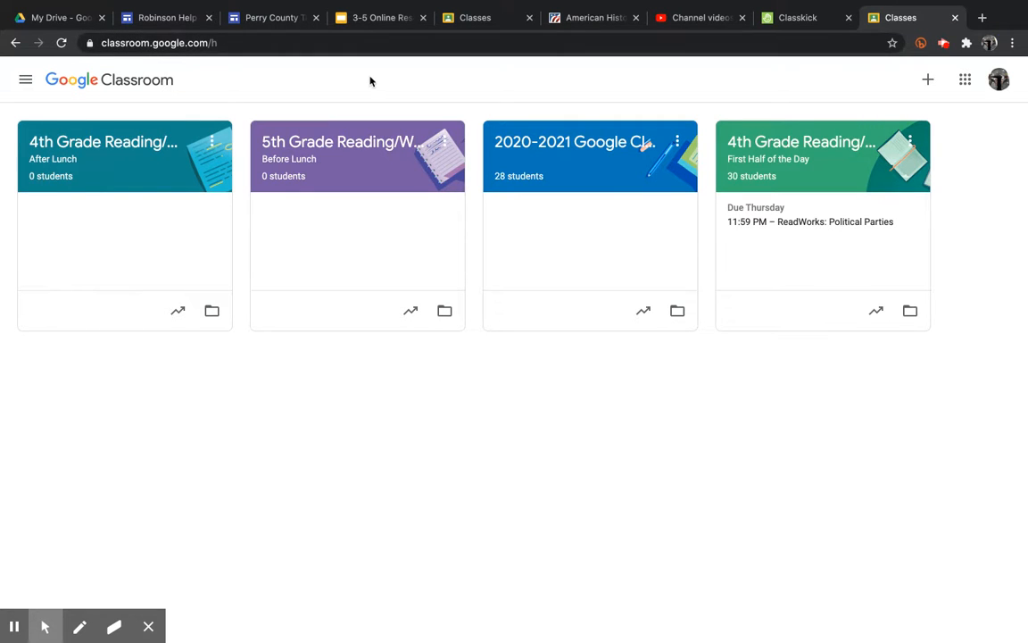
Step: Find Google Classroom through a web search for "google classroom" in a temporary browser tab and close that tab
click(982, 50)
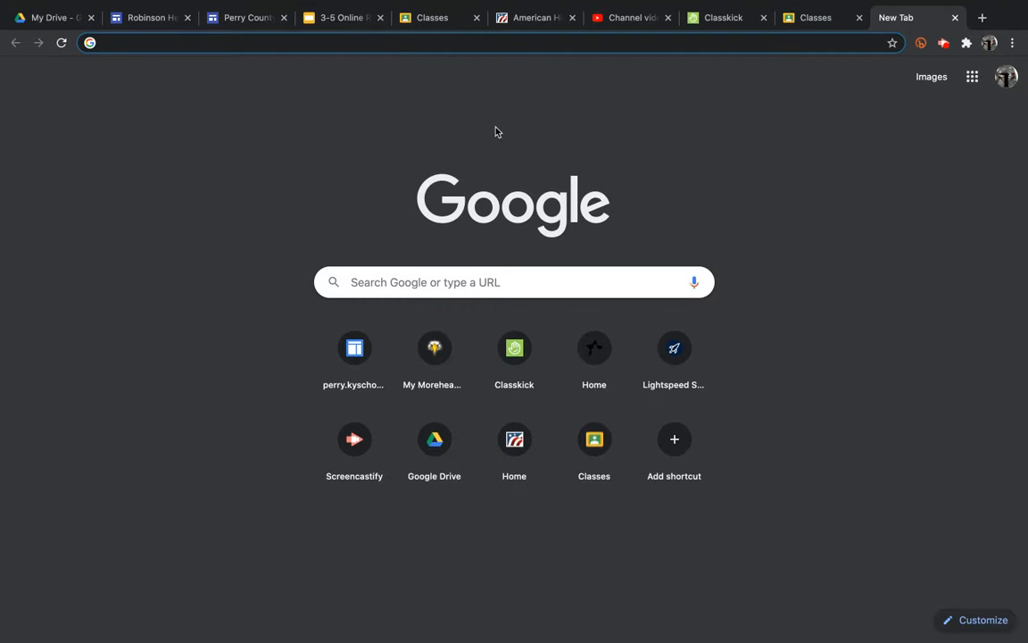
text(class)
key(BackSpace)
key(BackSpace)
key(BackSpace)
key(BackSpace)
key(BackSpace)
key(BackSpace)
text(google classroom)
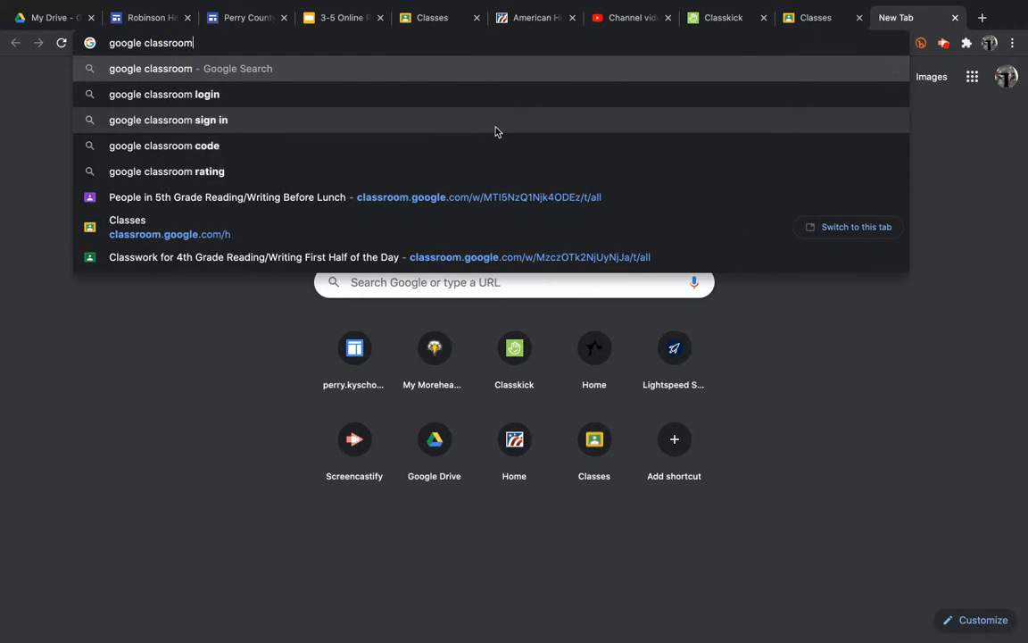
key(Return)
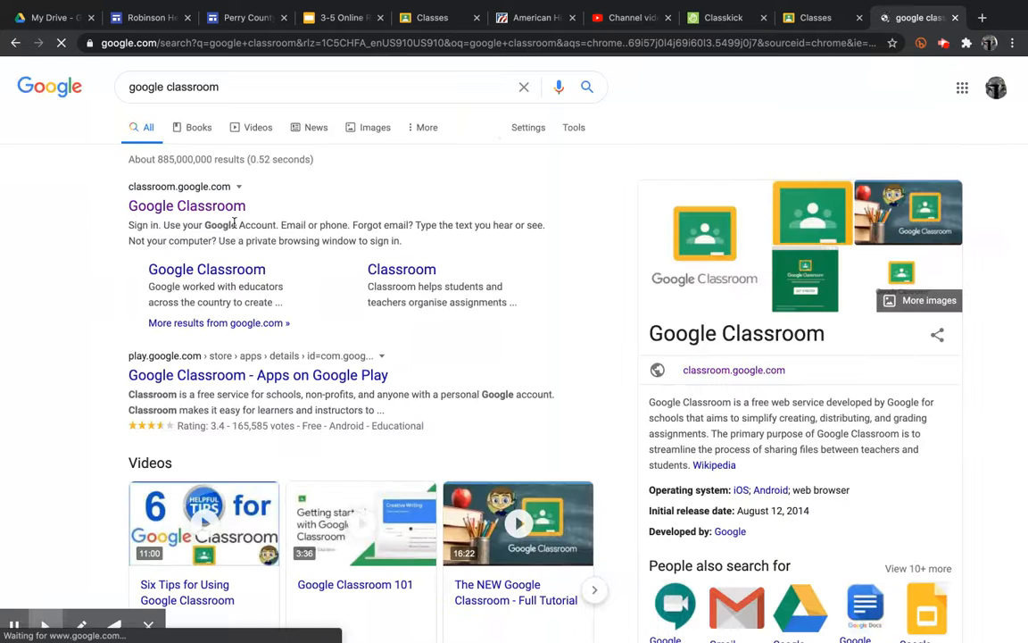
click(191, 218)
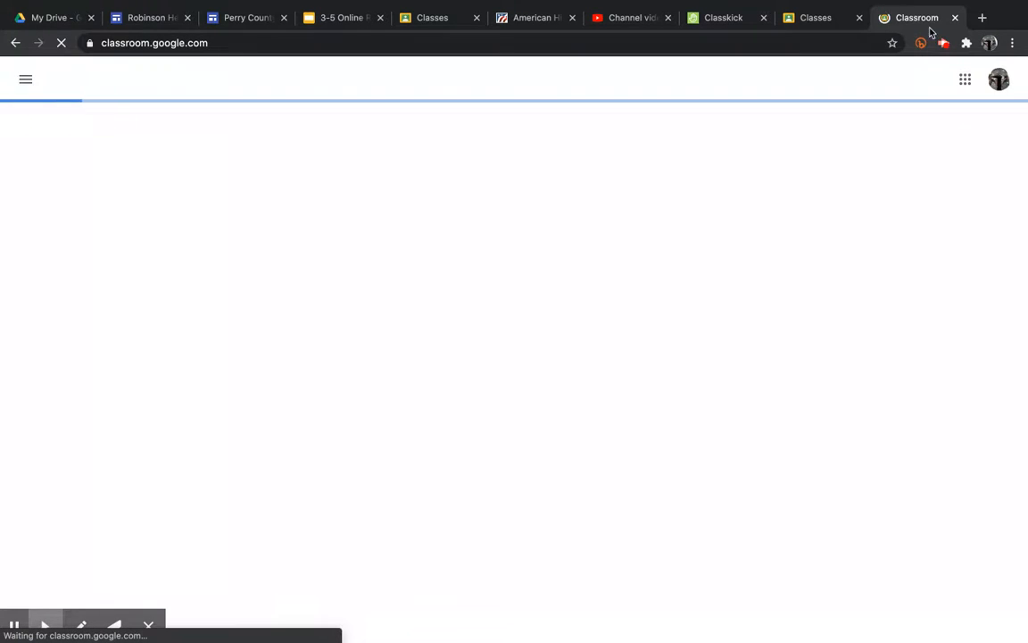
click(954, 18)
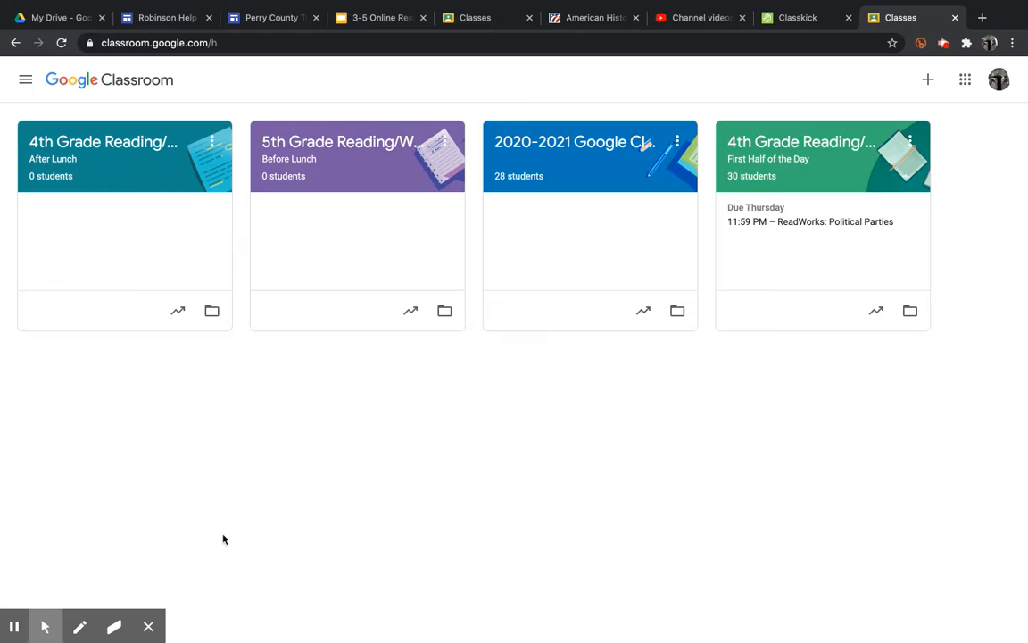
click(83, 632)
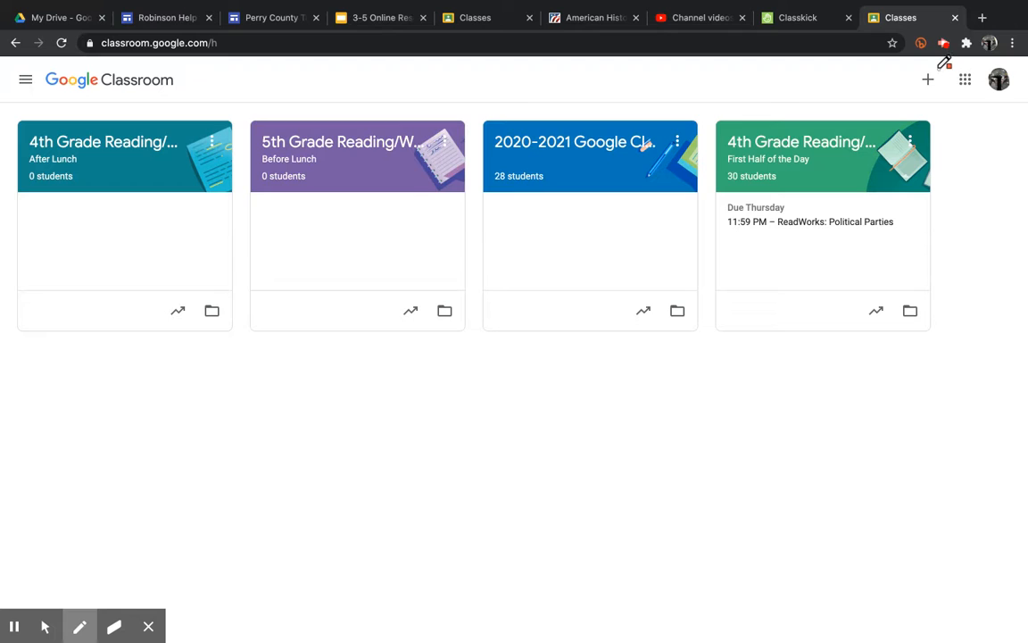
mouse_move(939, 68)
mouse_down()
mouse_move(925, 64)
mouse_move(920, 90)
mouse_move(941, 73)
mouse_up()
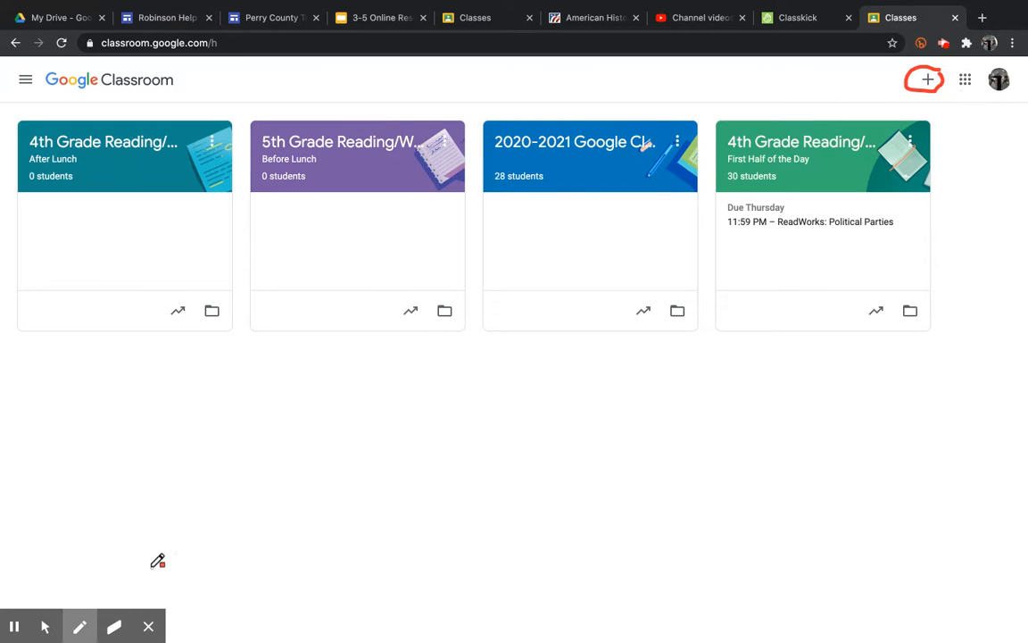
click(42, 626)
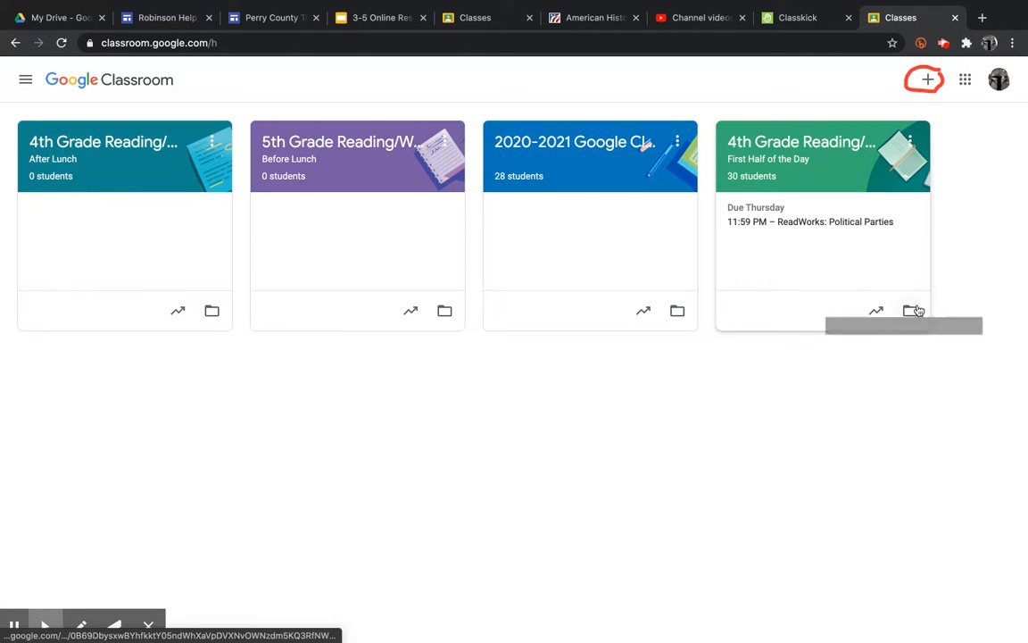
Step: Start creating a new class and enter "2nd Period" as the class name
click(930, 82)
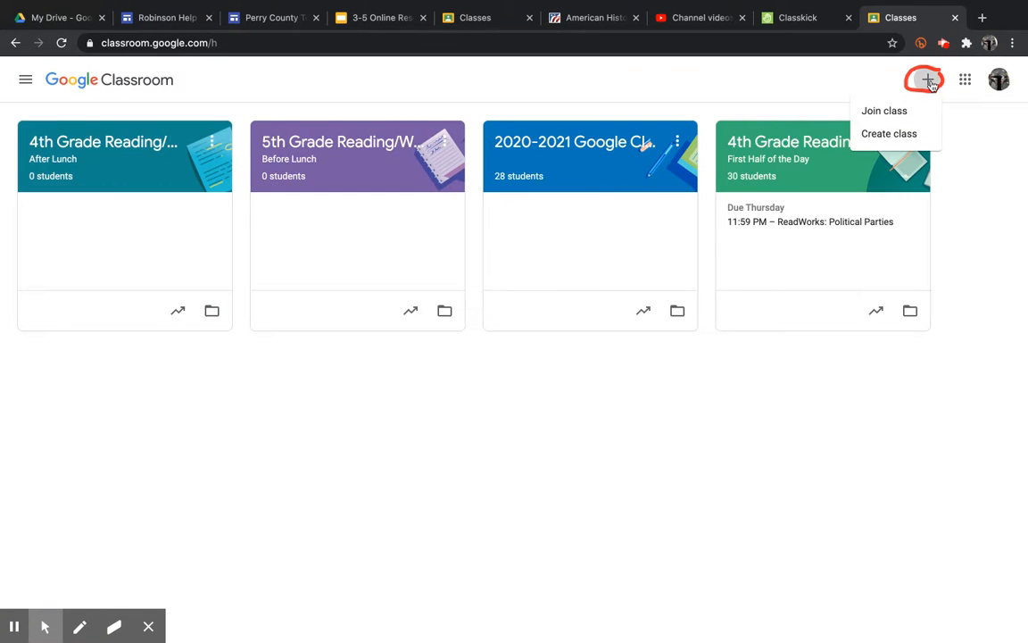
click(898, 133)
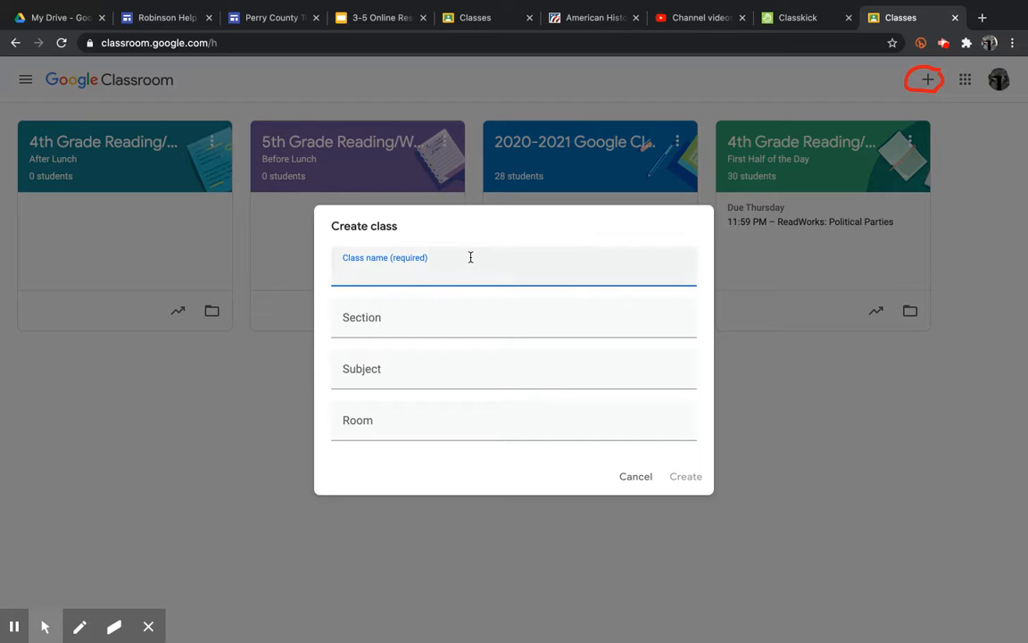
click(369, 329)
click(361, 377)
click(365, 424)
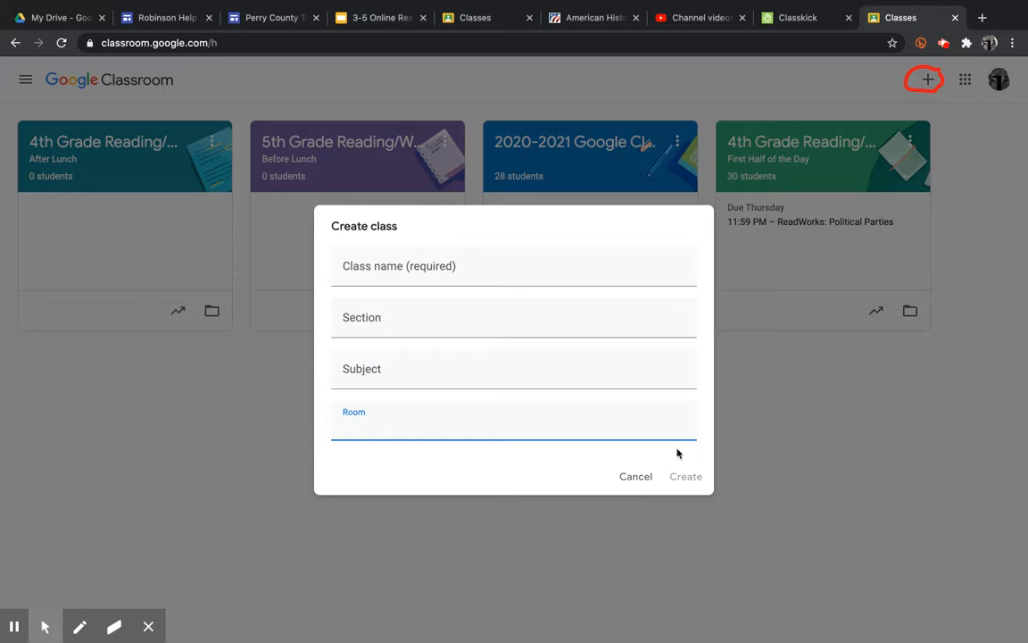
click(374, 266)
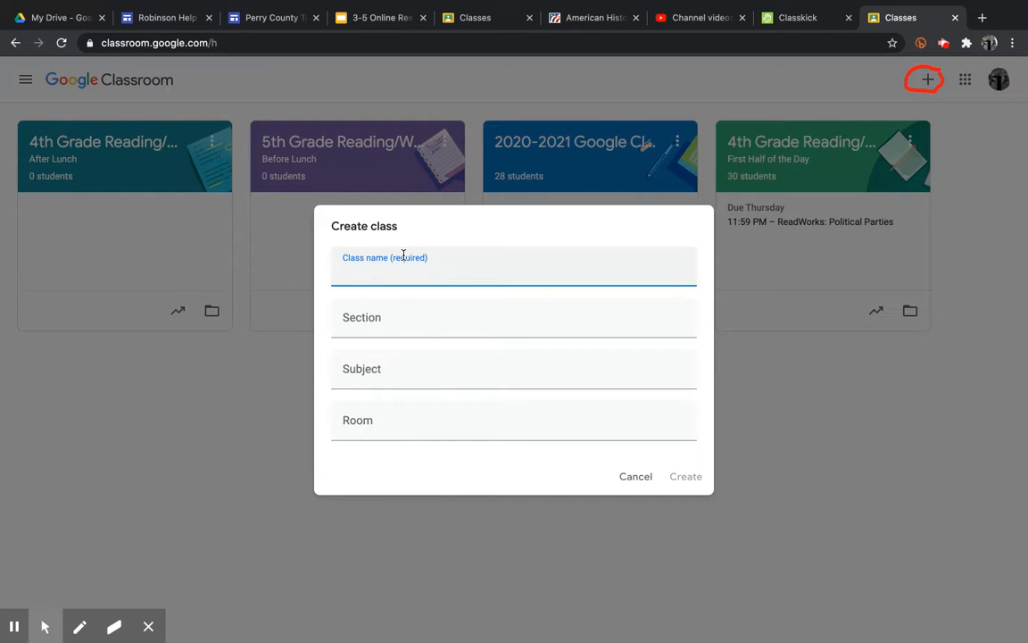
text(2nd Period)
Step: Set the subject to Language Arts and the room to 108, leave the section empty, and create the class
click(420, 324)
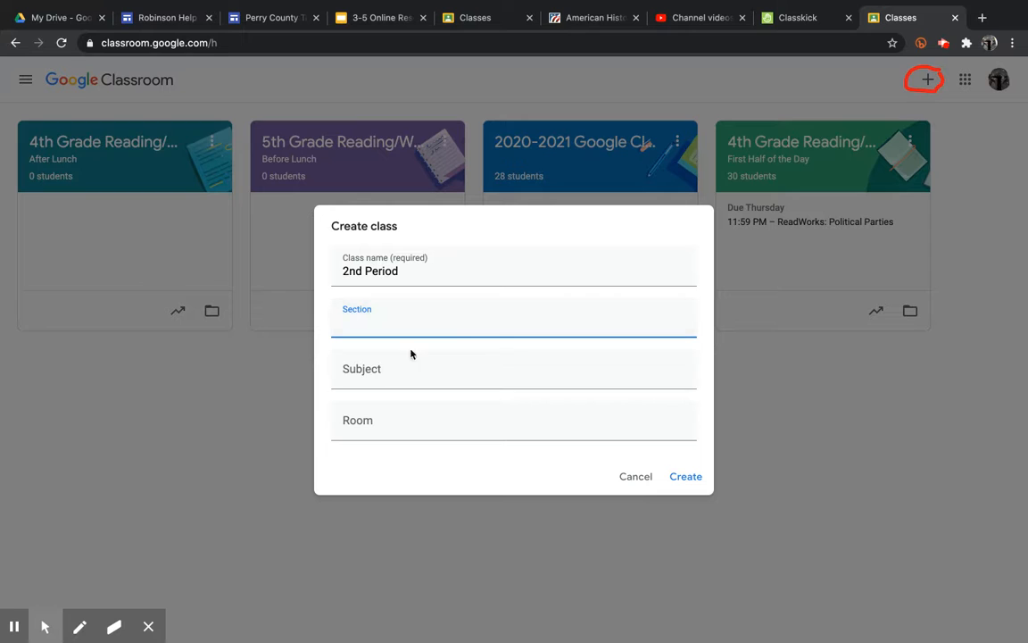
click(407, 381)
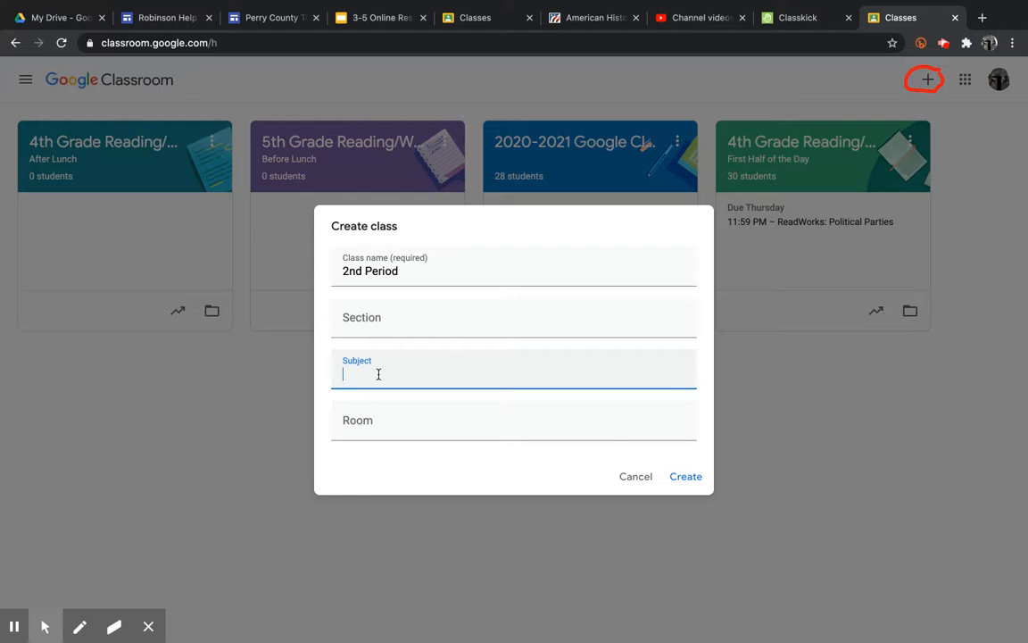
text(Language)
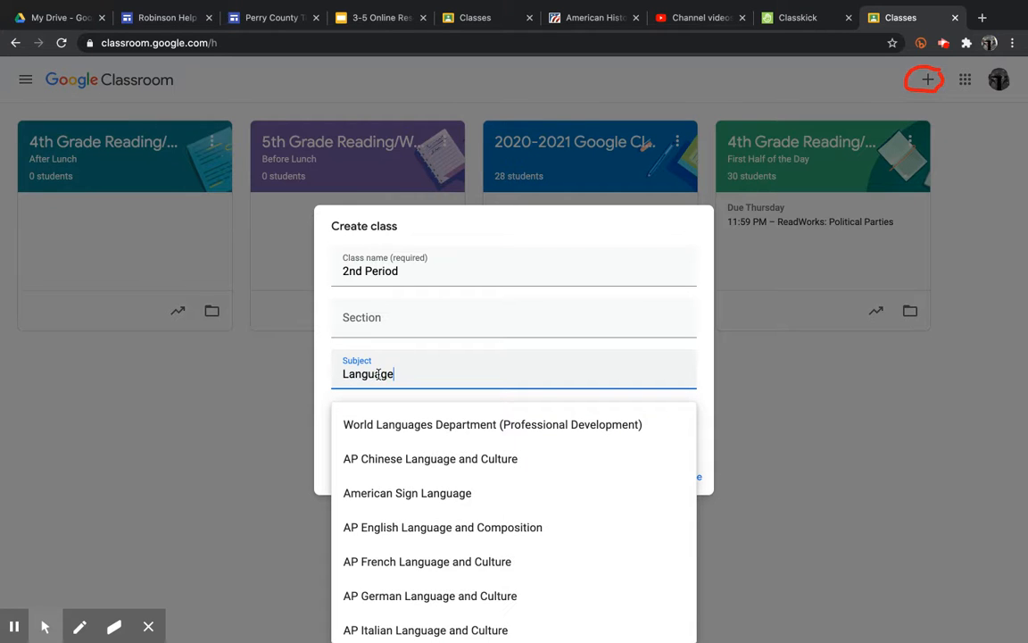
text( Arts)
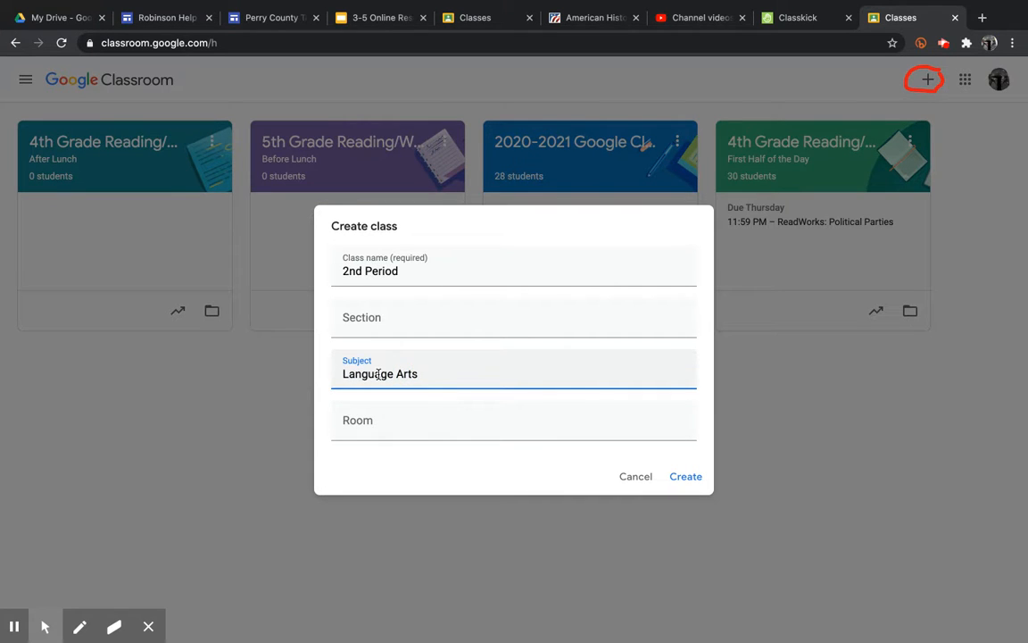
click(380, 435)
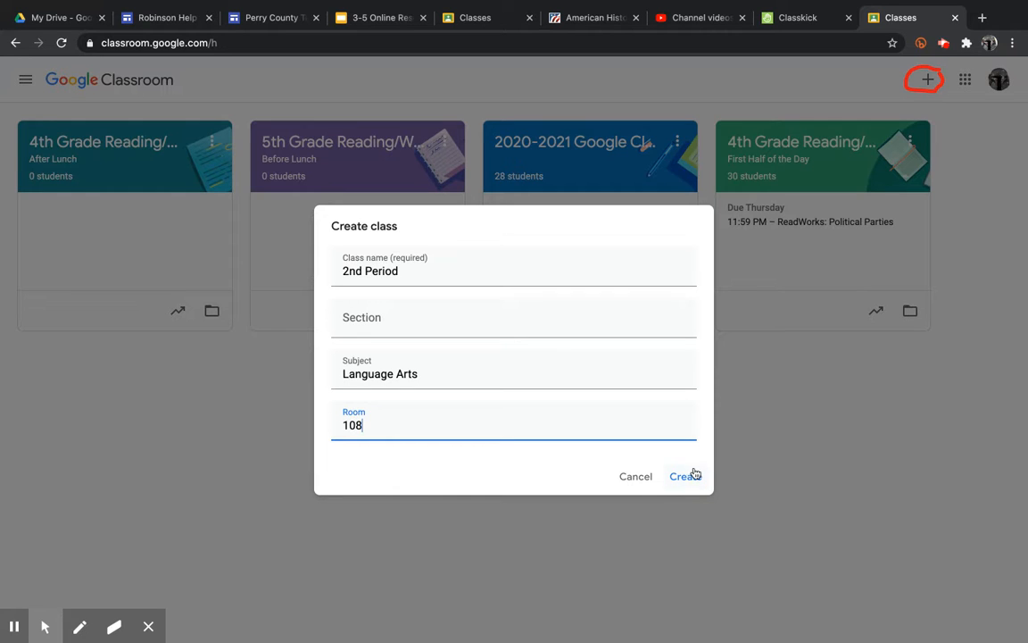
drag(696, 451, 728, 477)
click(694, 480)
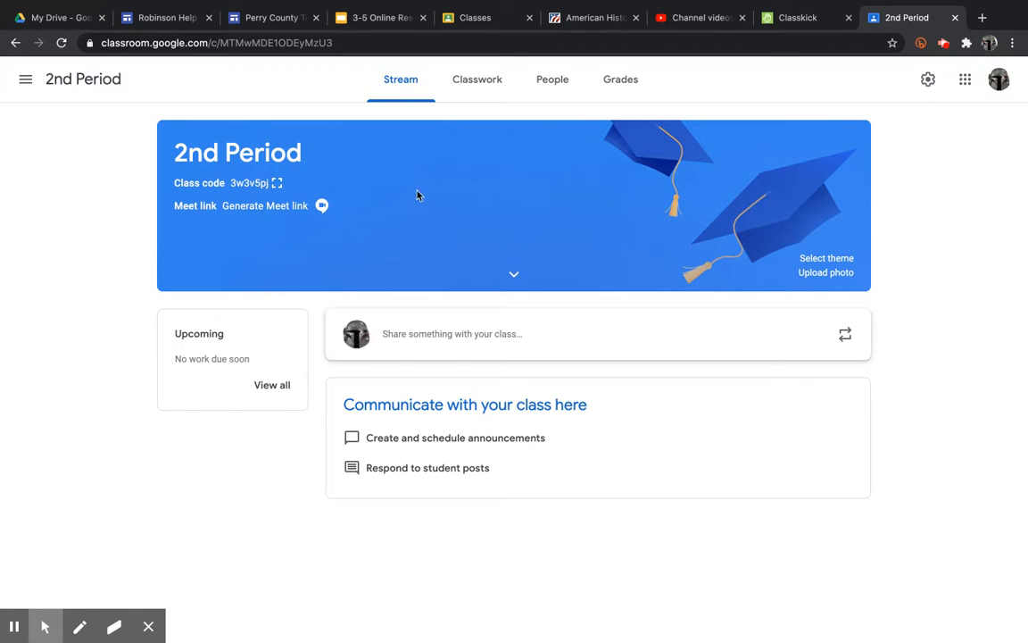
Step: View the enlarged class code of the 2nd Period class and close the display
drag(326, 178, 260, 192)
click(321, 187)
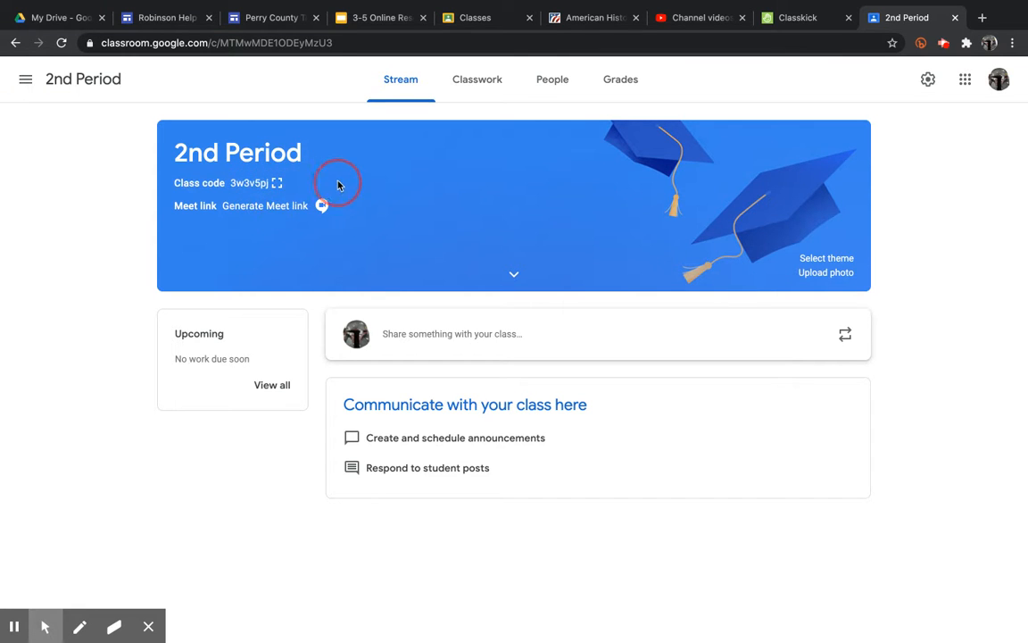
click(279, 184)
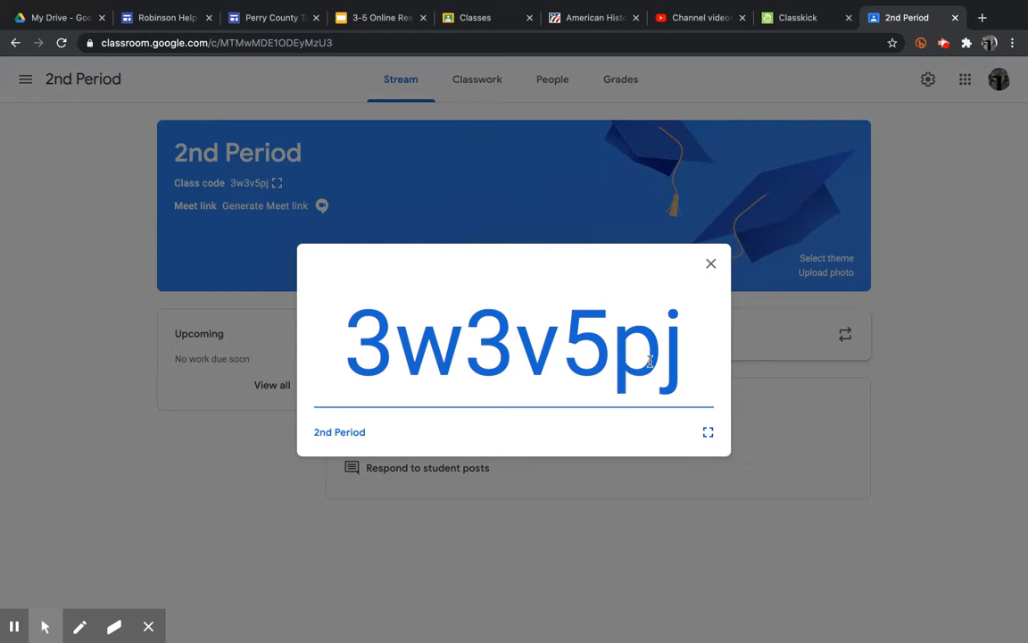
click(711, 264)
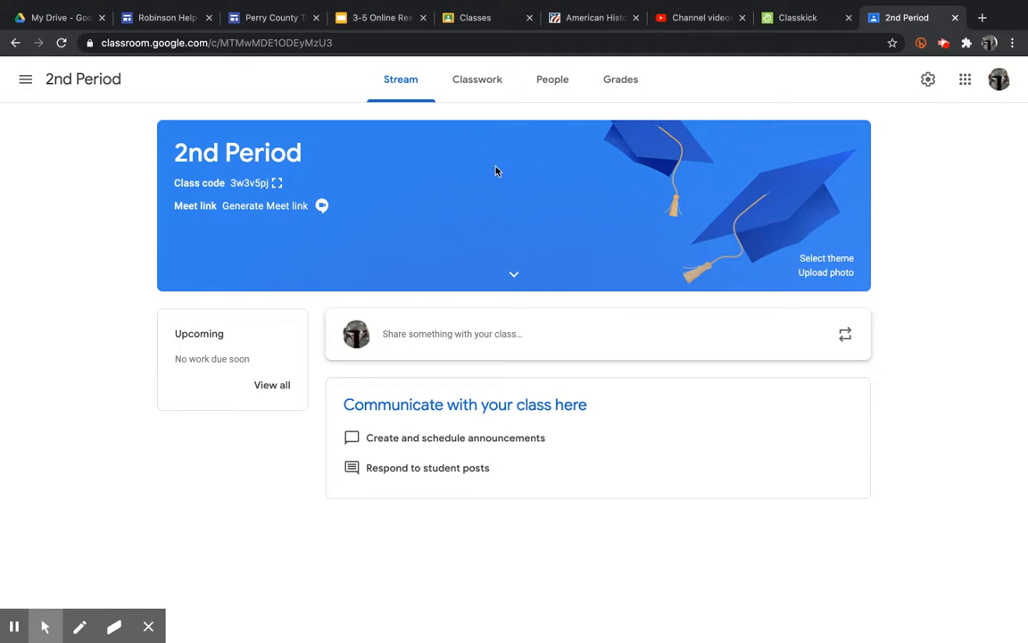
Step: Look through the Classwork, People and Grades pages, including the student invitation form, and return to the class Stream
click(489, 83)
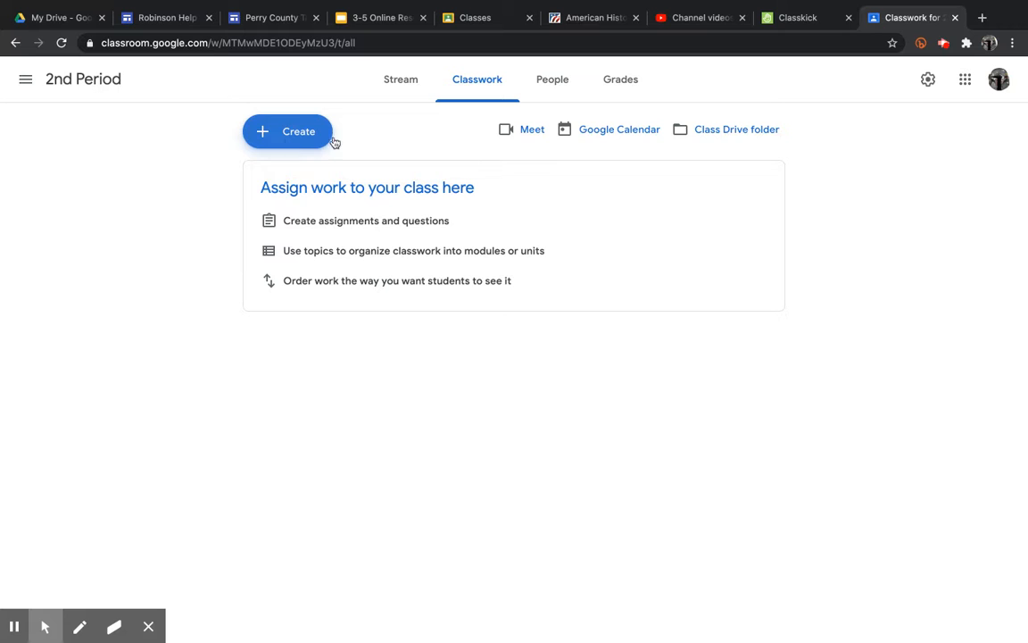
click(553, 80)
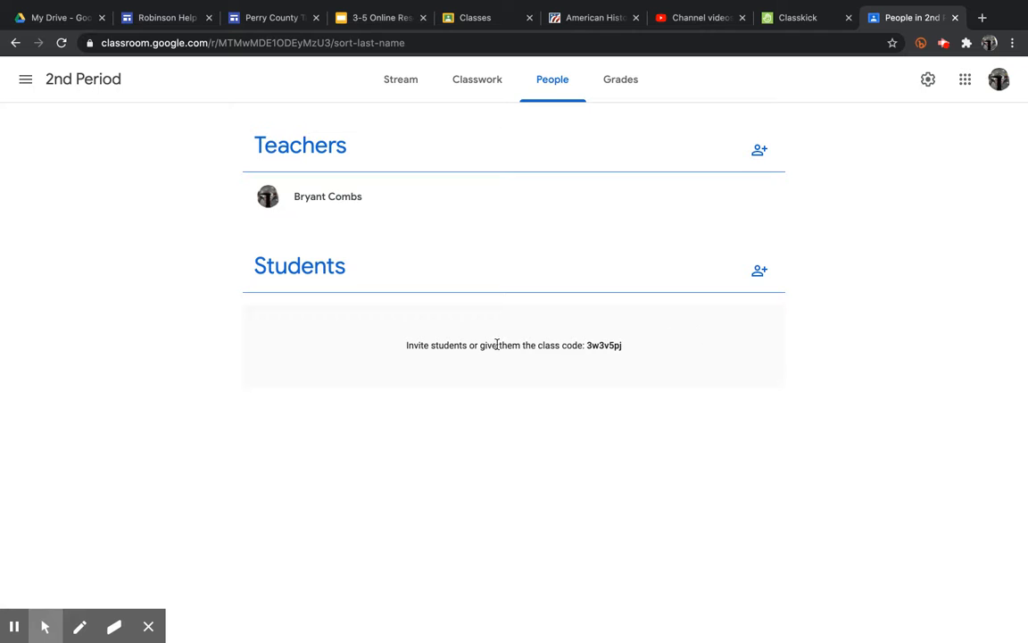
click(761, 273)
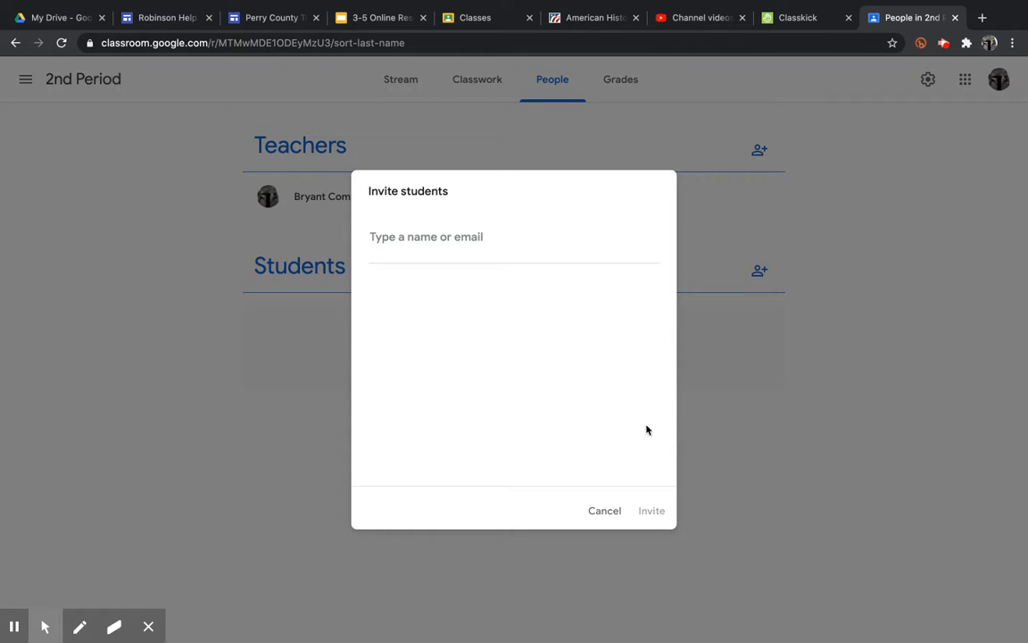
click(606, 512)
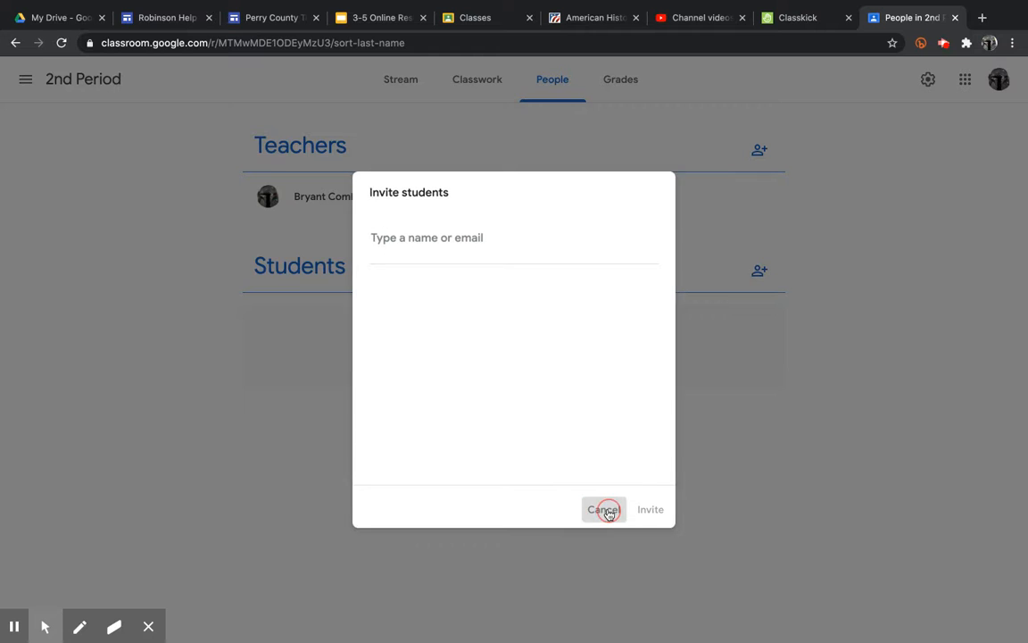
click(628, 86)
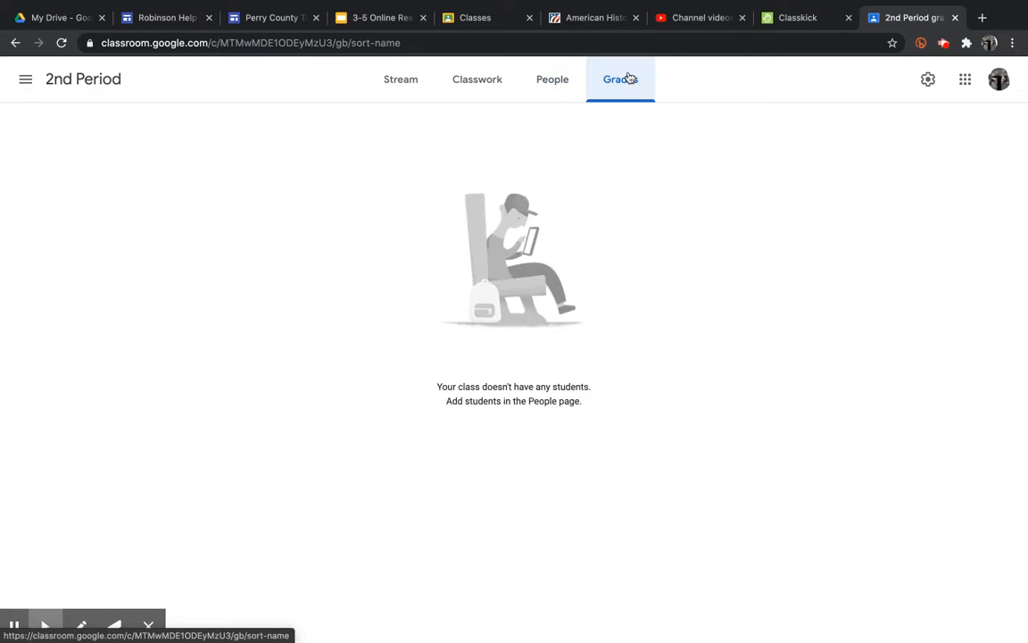
click(483, 83)
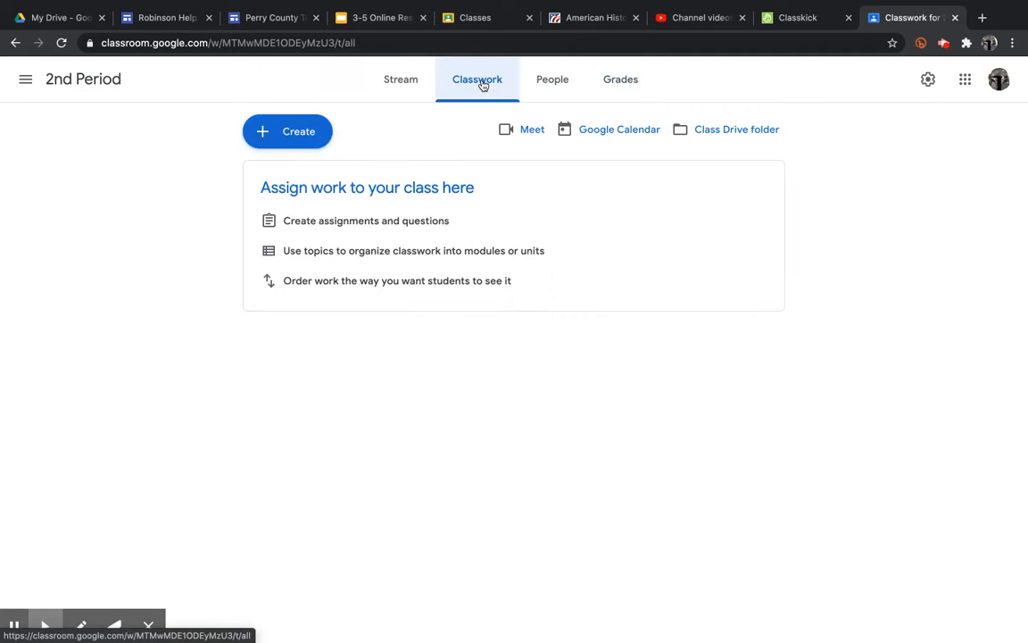
click(410, 88)
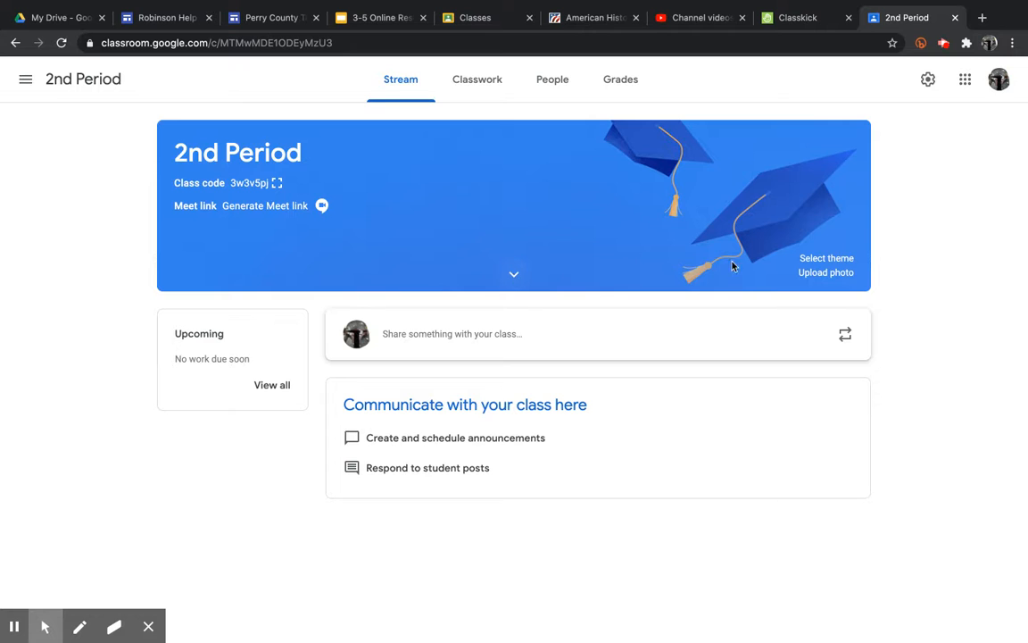
Step: Change the class theme to the blue game controllers image from the gallery's Other category
click(836, 263)
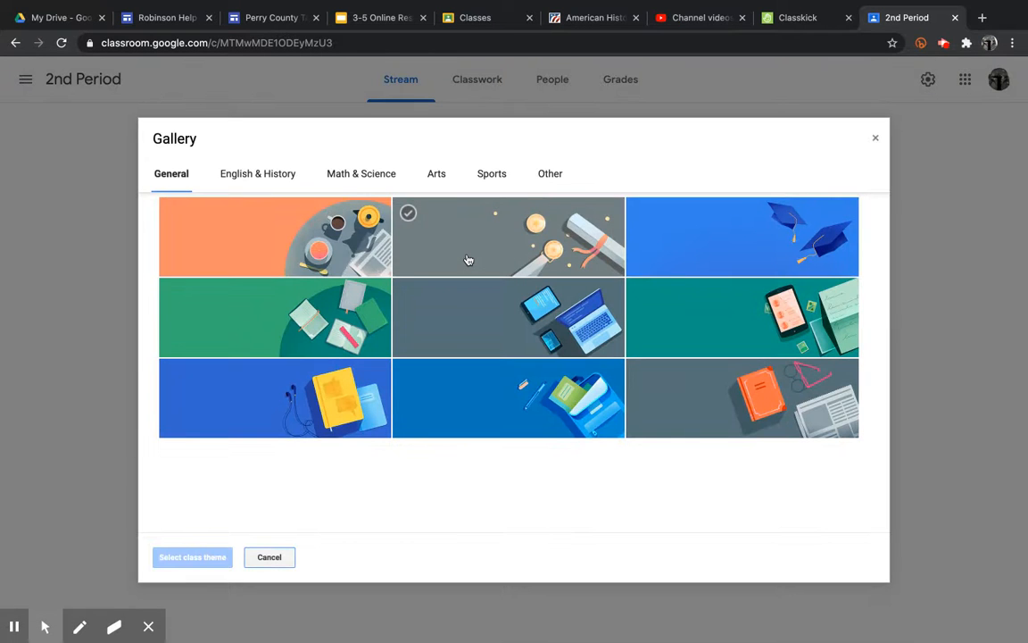
click(553, 173)
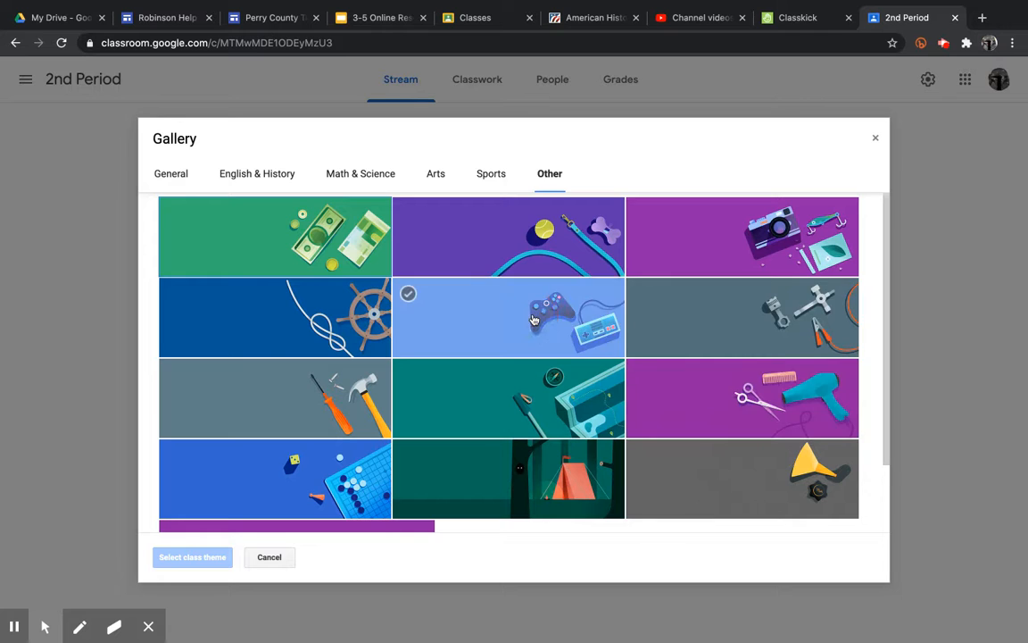
click(500, 321)
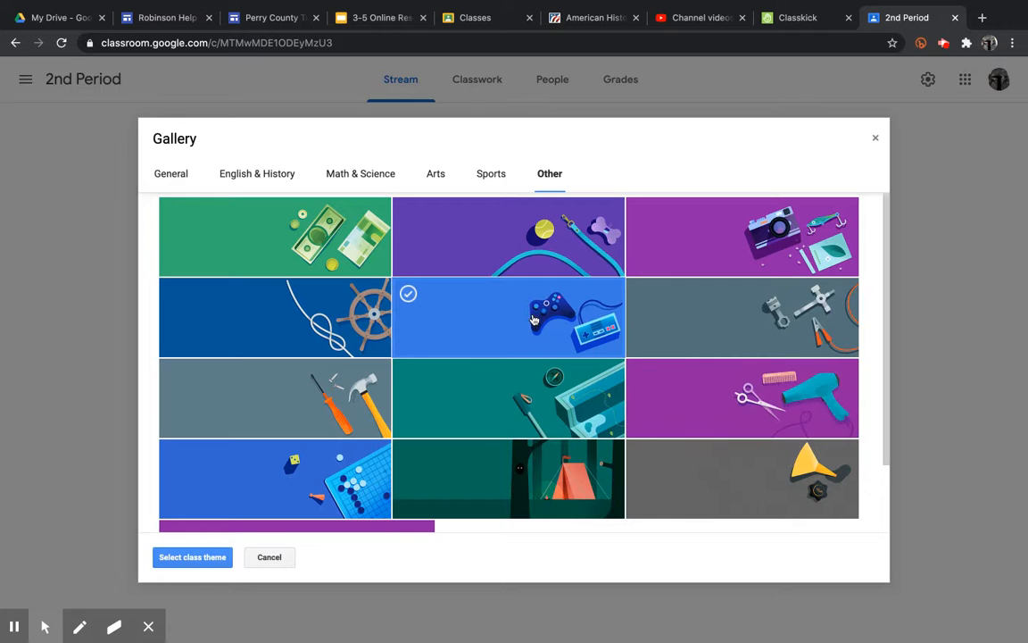
click(189, 558)
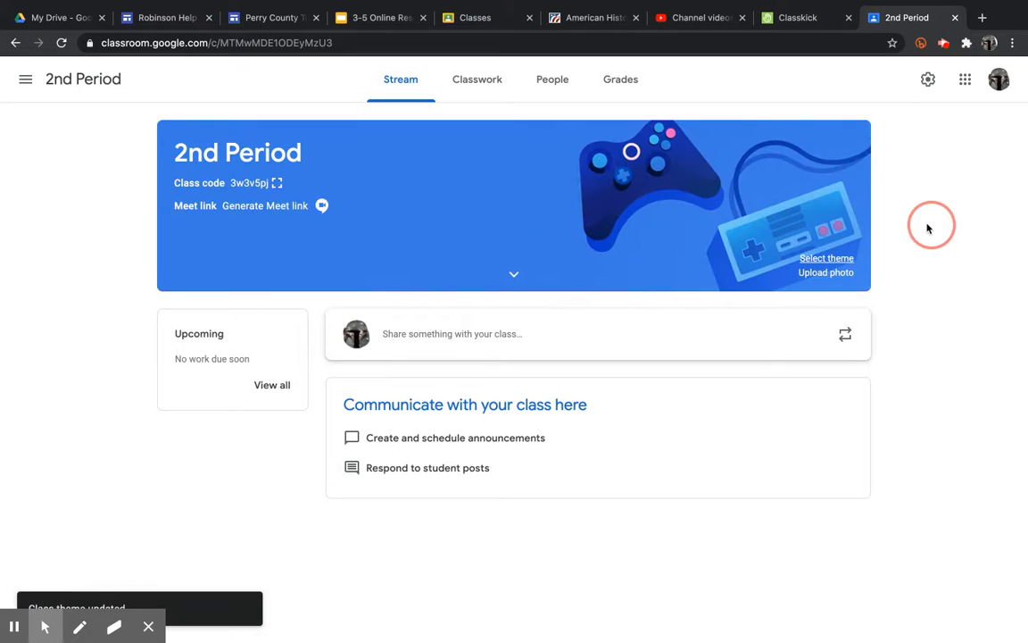
Step: Try to upload the photo f95886_bae0...f65_mv2.jpg from the Downloads folder as the class theme
click(814, 273)
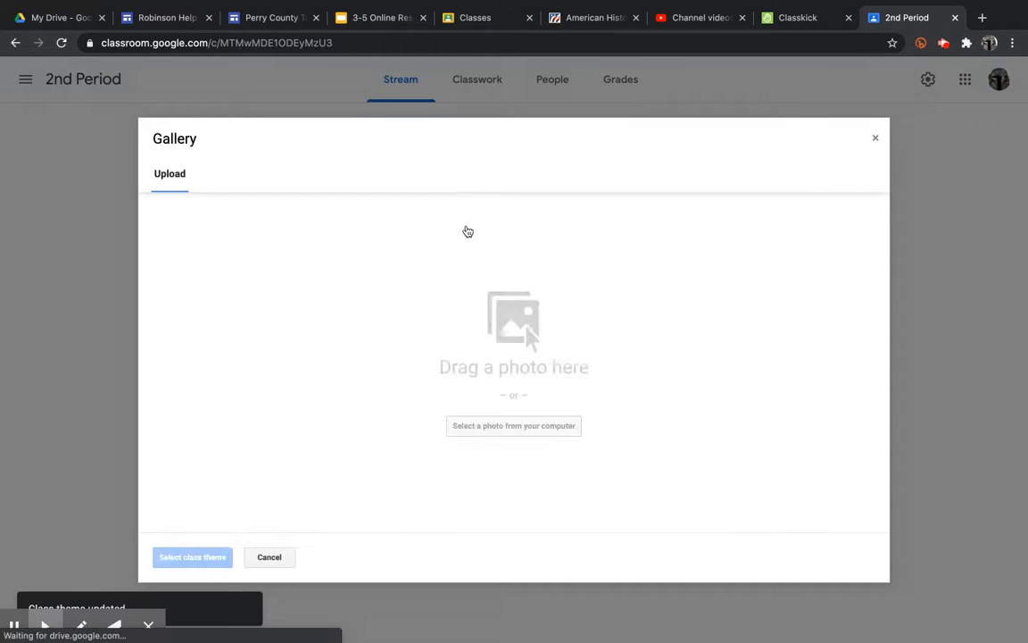
click(517, 426)
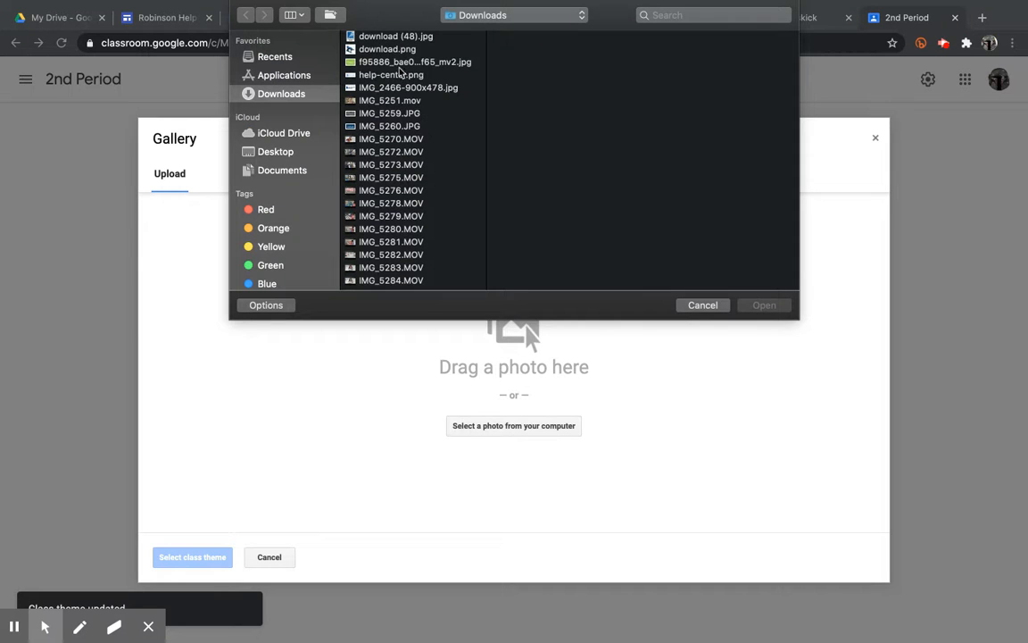
double_click(392, 63)
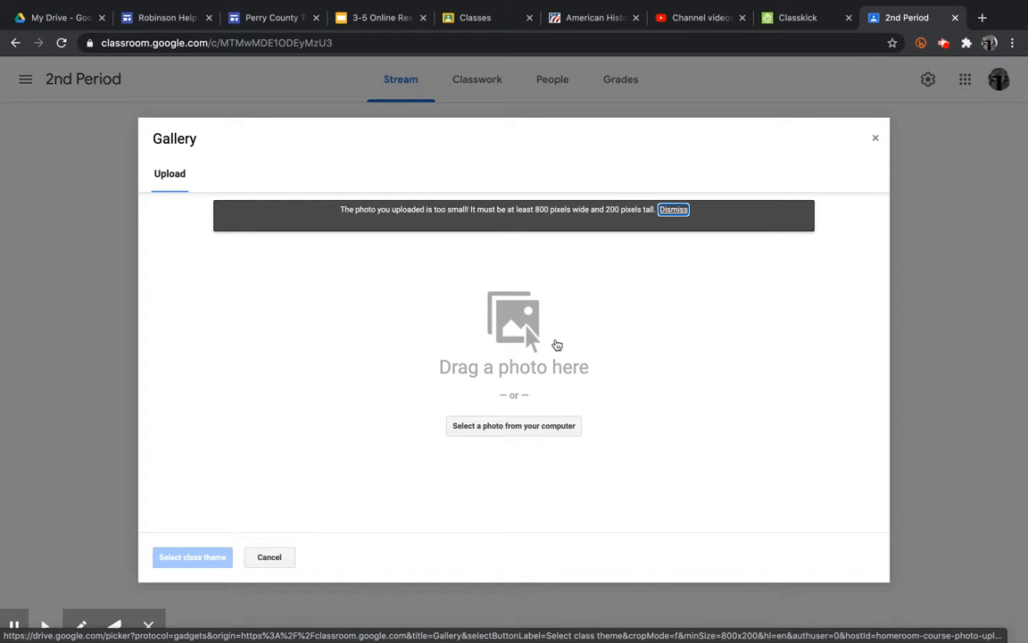
click(269, 557)
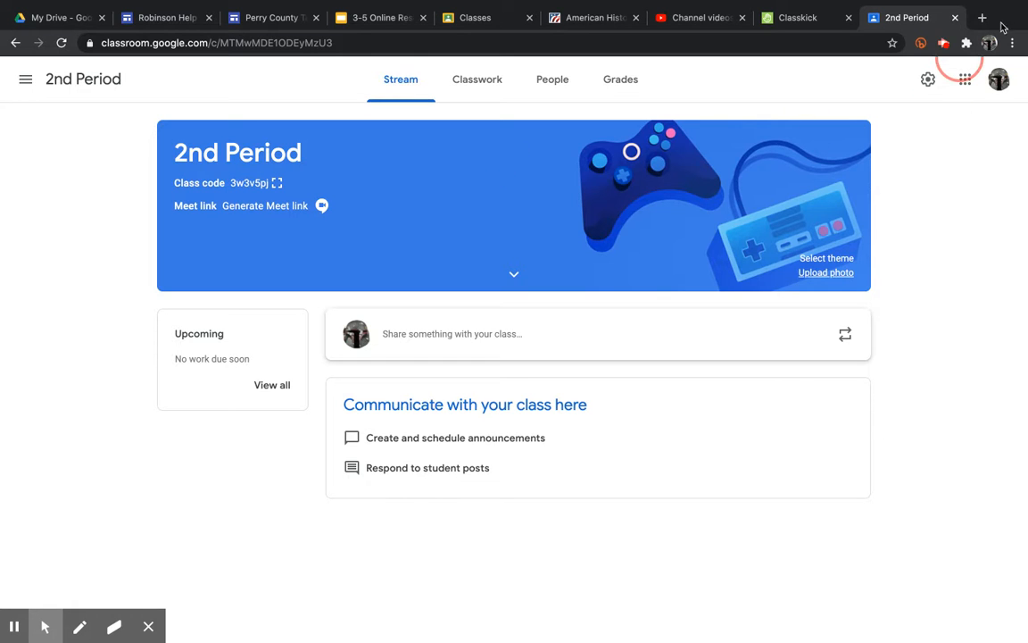
click(946, 49)
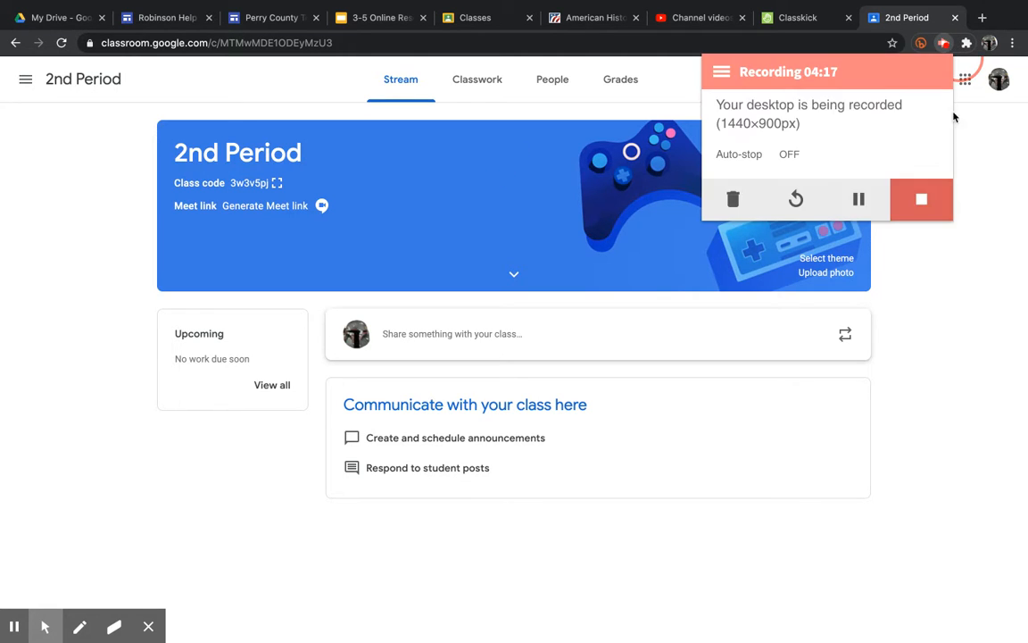